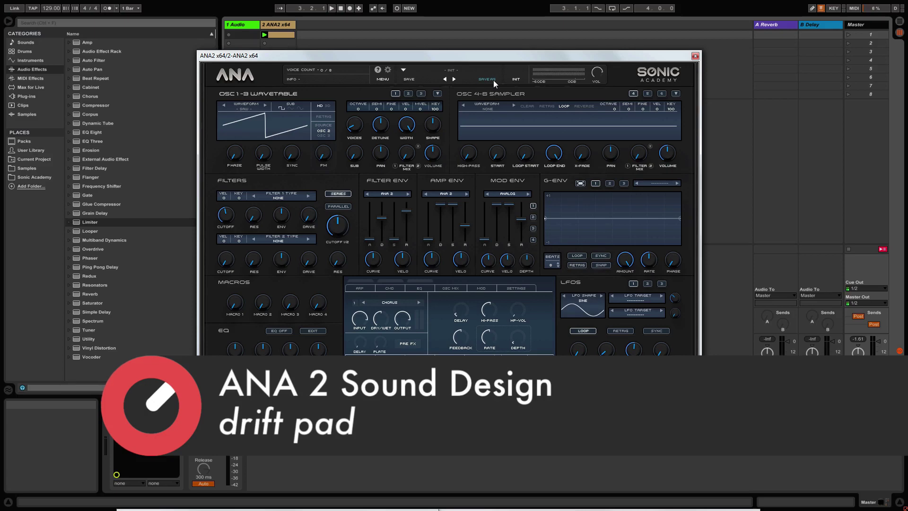
Load the Saw Jupiter wavetable from the Analog list into oscillator 1.
{"action": "left_click_drag", "start_coordinate": [452, 56], "coordinate": [493, 60]}
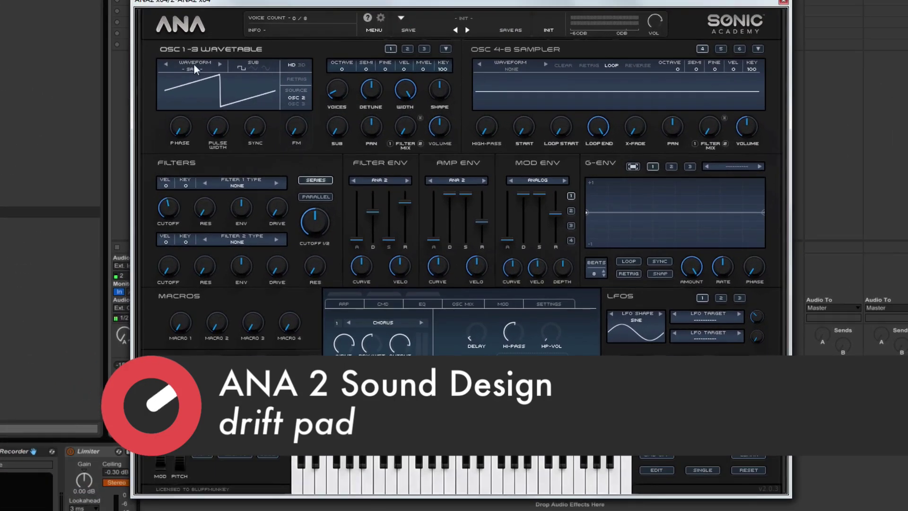
{"action": "left_click", "coordinate": [193, 65]}
{"action": "left_click_drag", "start_coordinate": [456, 251], "coordinate": [454, 280]}
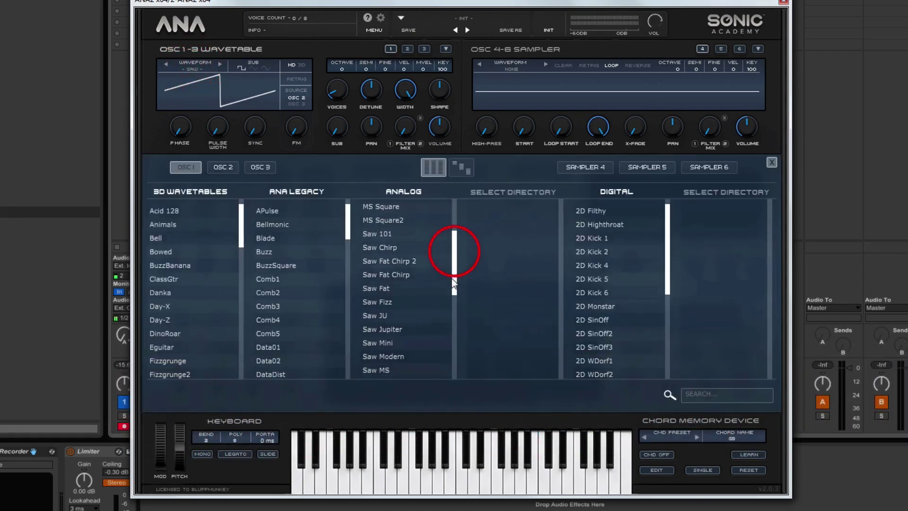
{"action": "left_click", "coordinate": [398, 327]}
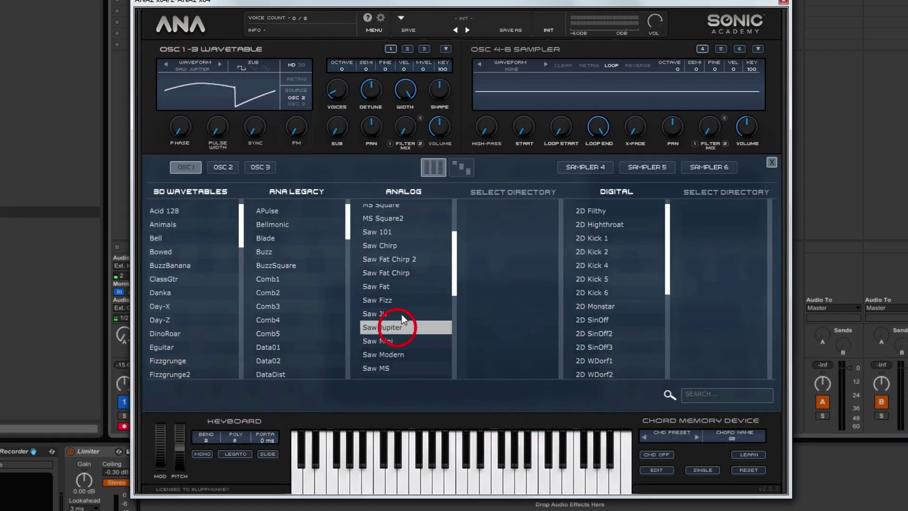
Close the wavetable browser and raise oscillator 1 to four unison voices.
{"action": "left_click", "coordinate": [770, 163]}
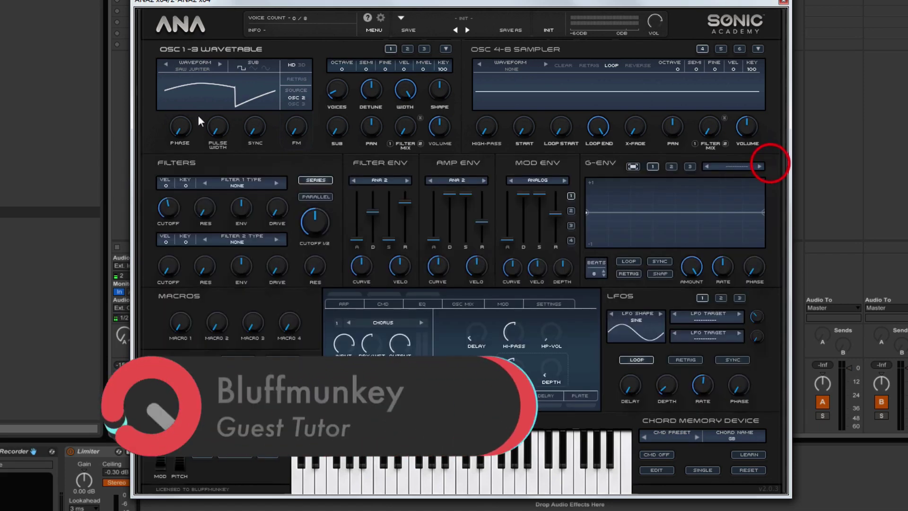
{"action": "left_click_drag", "start_coordinate": [313, 3], "coordinate": [316, 11]}
{"action": "left_click", "coordinate": [339, 97]}
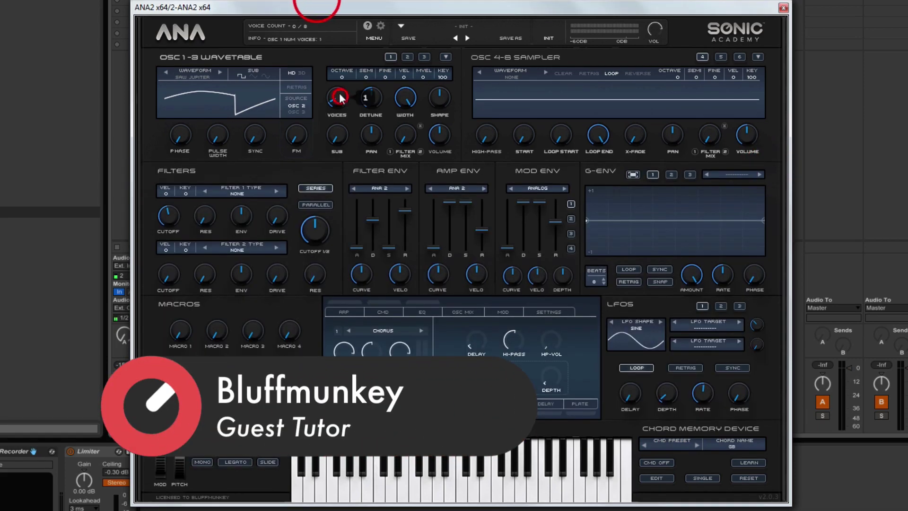
{"action": "left_click_drag", "start_coordinate": [339, 79], "coordinate": [319, 67]}
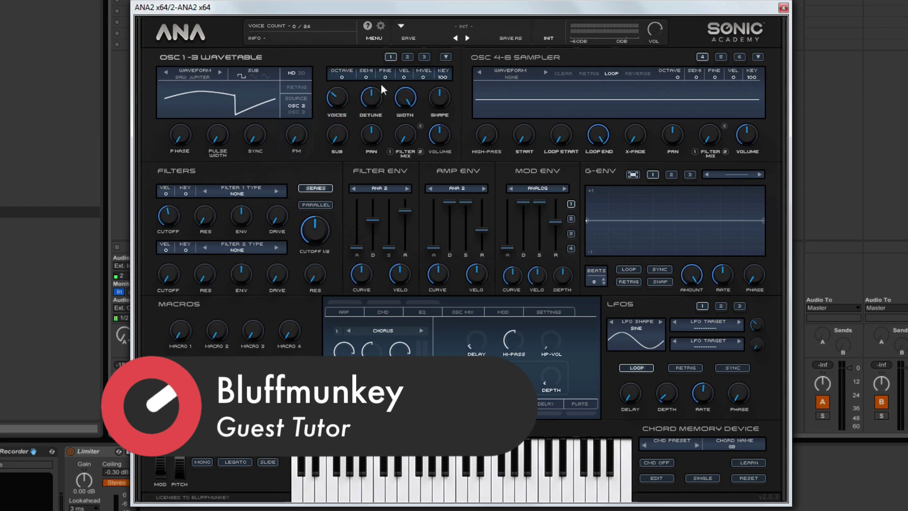
Set oscillator 1 detune to about 41% and waveform shape to about -25.60%.
{"action": "mouse_move", "coordinate": [370, 95]}
{"action": "left_mouse_down"}
{"action": "mouse_move", "coordinate": [369, 118]}
{"action": "mouse_move", "coordinate": [372, 99]}
{"action": "left_mouse_up"}
{"action": "left_click", "coordinate": [405, 97]}
{"action": "left_click_drag", "start_coordinate": [436, 92], "coordinate": [441, 75]}
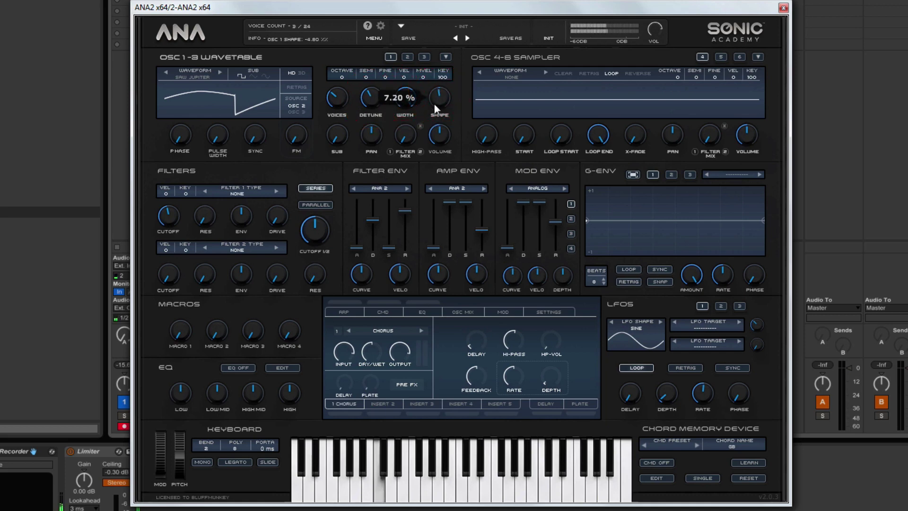
{"action": "left_click_drag", "start_coordinate": [432, 109], "coordinate": [438, 95]}
{"action": "left_click", "coordinate": [655, 29]}
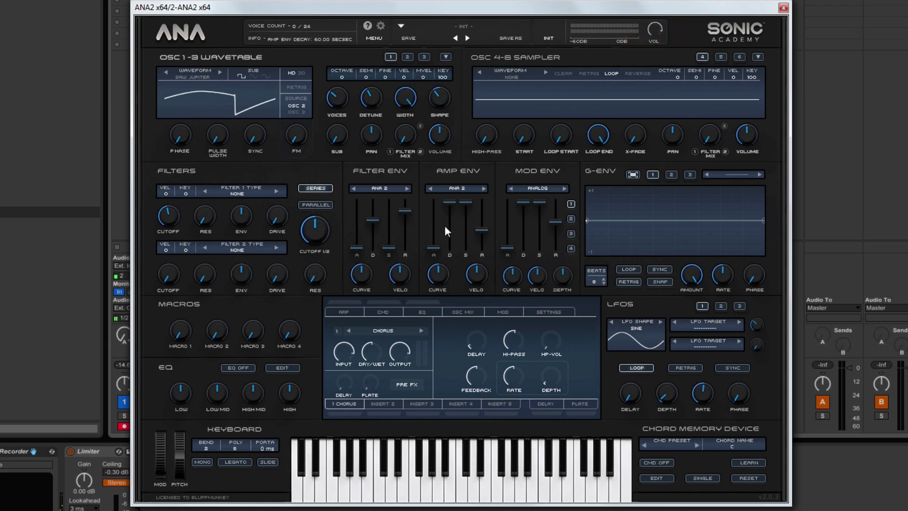
Make the amp envelope attack slightly slower and lengthen its release to 0.18 seconds.
{"action": "left_click", "coordinate": [434, 245]}
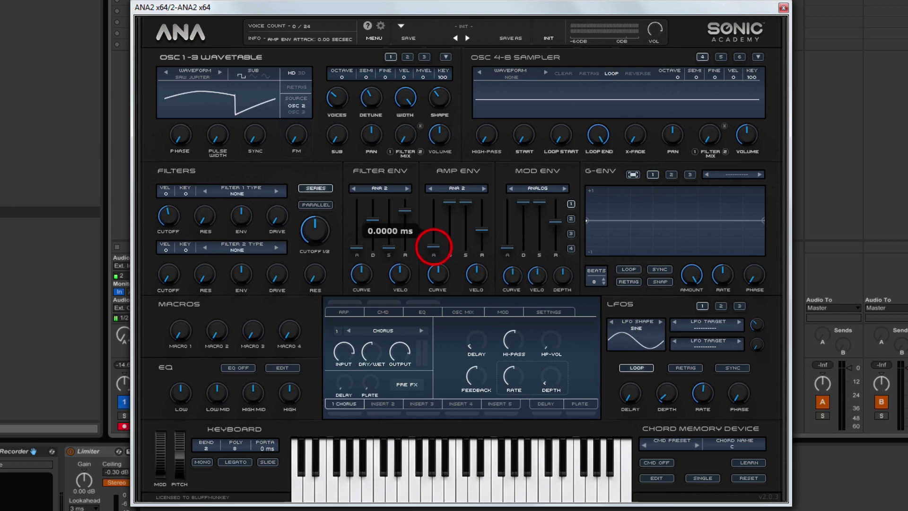
{"action": "mouse_move", "coordinate": [434, 245]}
{"action": "left_mouse_down"}
{"action": "mouse_move", "coordinate": [482, 227]}
{"action": "mouse_move", "coordinate": [432, 240]}
{"action": "mouse_move", "coordinate": [433, 225]}
{"action": "mouse_move", "coordinate": [433, 247]}
{"action": "mouse_move", "coordinate": [433, 236]}
{"action": "left_mouse_up"}
{"action": "left_click", "coordinate": [483, 228]}
{"action": "left_click", "coordinate": [482, 231]}
Set filter 1 to ROLY with cutoff 76.17 Hz and envelope amount about 34%.
{"action": "left_click", "coordinate": [238, 193]}
{"action": "mouse_move", "coordinate": [247, 219]}
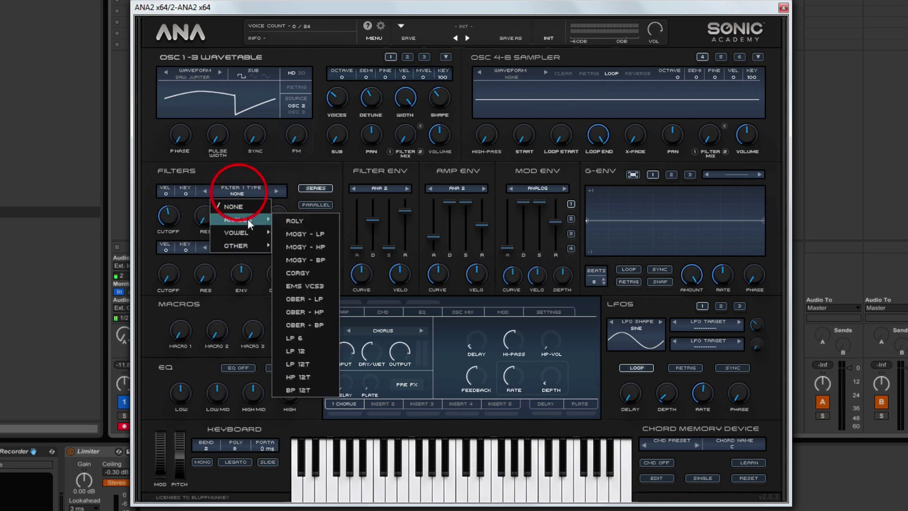
{"action": "left_click", "coordinate": [301, 221]}
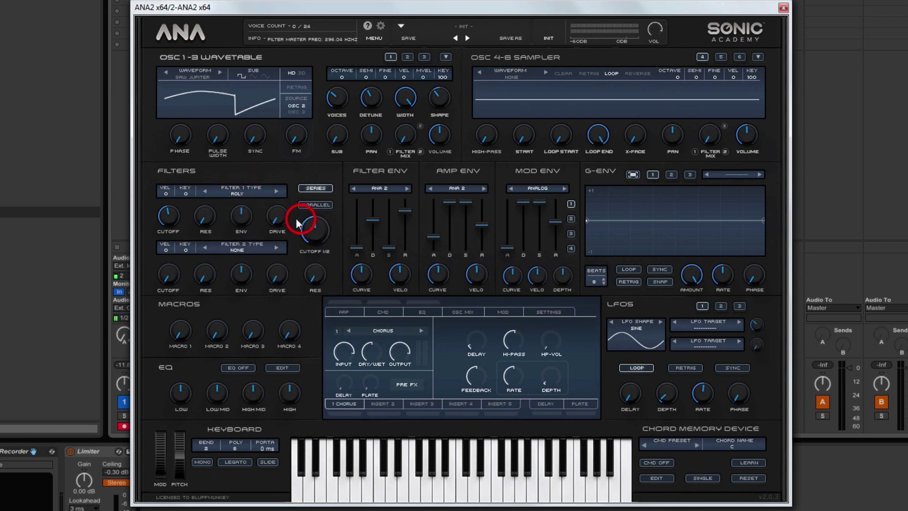
{"action": "left_click_drag", "start_coordinate": [170, 216], "coordinate": [172, 238]}
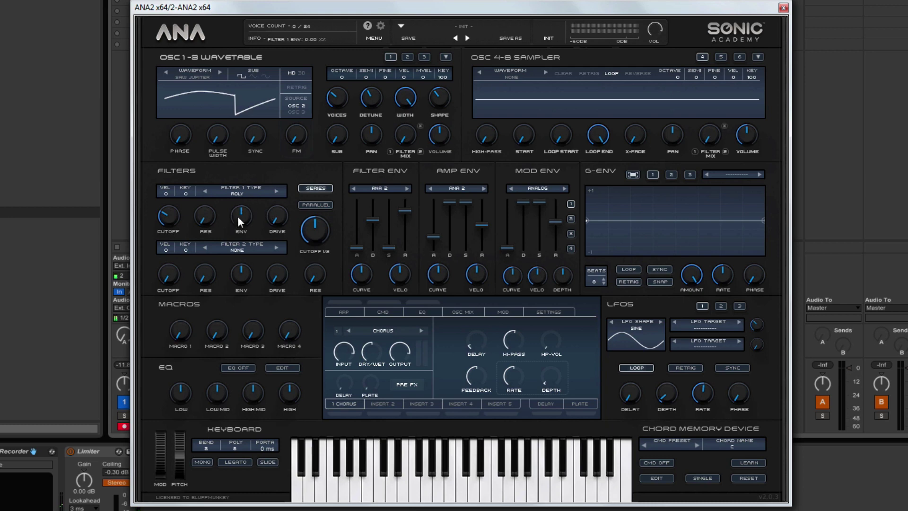
{"action": "left_click_drag", "start_coordinate": [242, 216], "coordinate": [237, 185]}
Adjust filter envelope sustain, set 3.31 s release, resonance 1.68, and lower master filter frequency.
{"action": "left_click_drag", "start_coordinate": [370, 220], "coordinate": [390, 243]}
{"action": "left_click_drag", "start_coordinate": [404, 210], "coordinate": [405, 216]}
{"action": "left_click", "coordinate": [170, 216]}
{"action": "left_click_drag", "start_coordinate": [198, 219], "coordinate": [171, 215]}
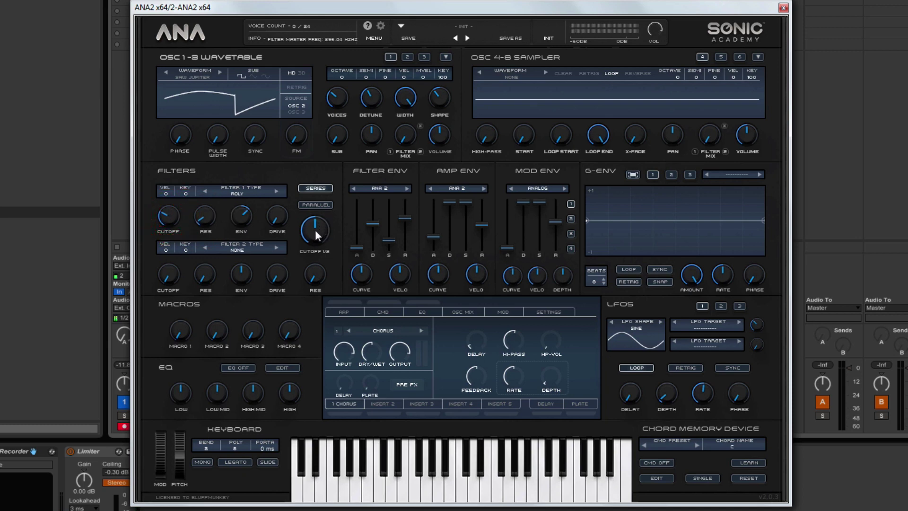
{"action": "left_click_drag", "start_coordinate": [315, 229], "coordinate": [311, 251]}
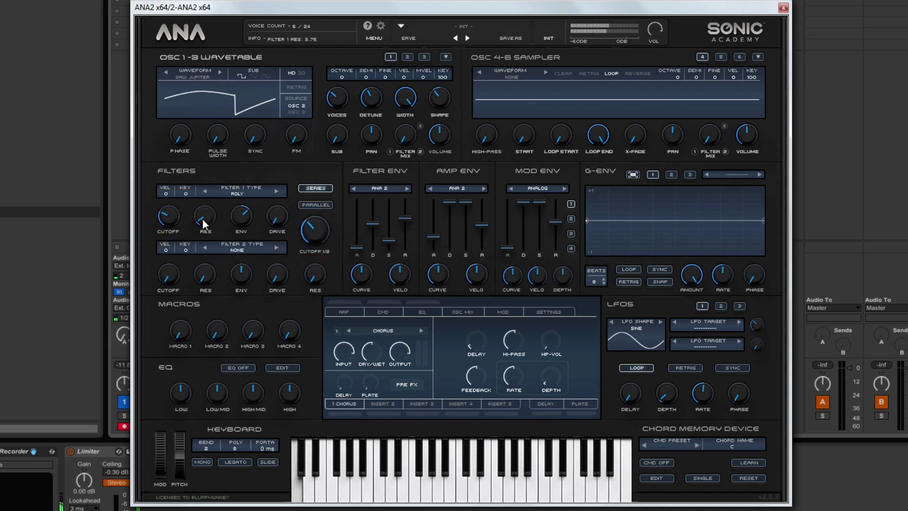
{"action": "left_click", "coordinate": [171, 218]}
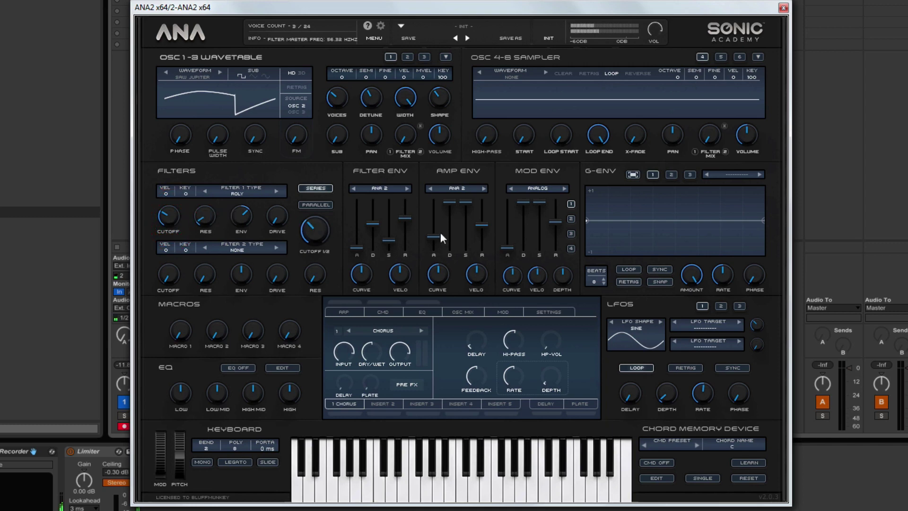
Route LFO 1 to OSC 1 Pitch Fine.
{"action": "left_click", "coordinate": [707, 325]}
{"action": "mouse_move", "coordinate": [741, 436]}
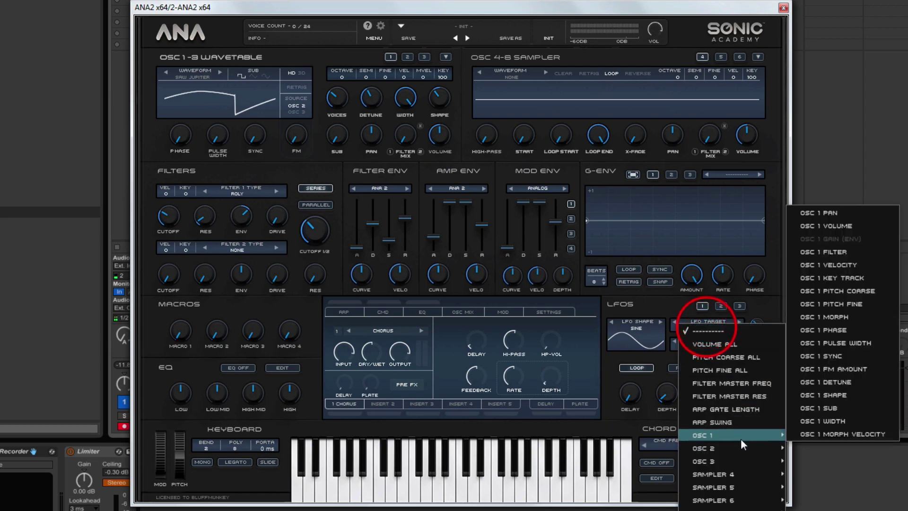
{"action": "left_click", "coordinate": [833, 305]}
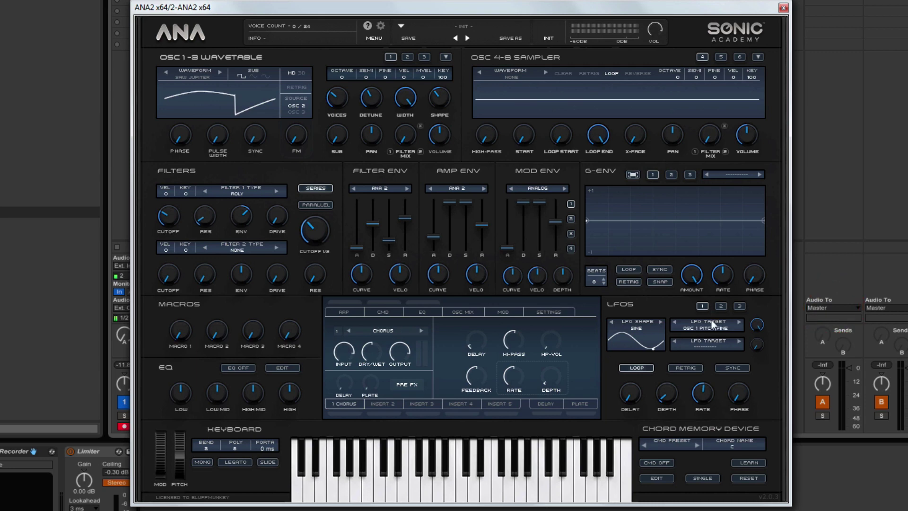
Slow the LFO rate to 0.30 Hz and reduce its mod-matrix amount to 36.
{"action": "mouse_move", "coordinate": [703, 390]}
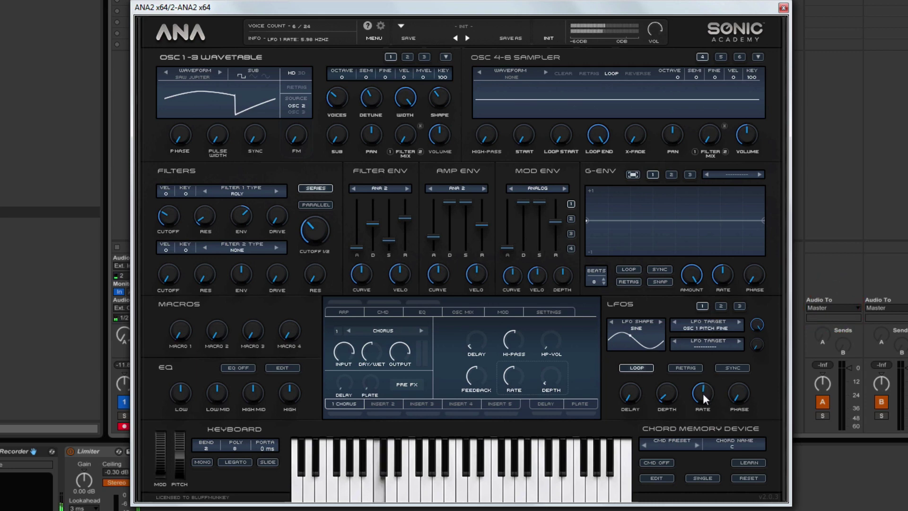
{"action": "left_click_drag", "start_coordinate": [702, 393], "coordinate": [700, 429]}
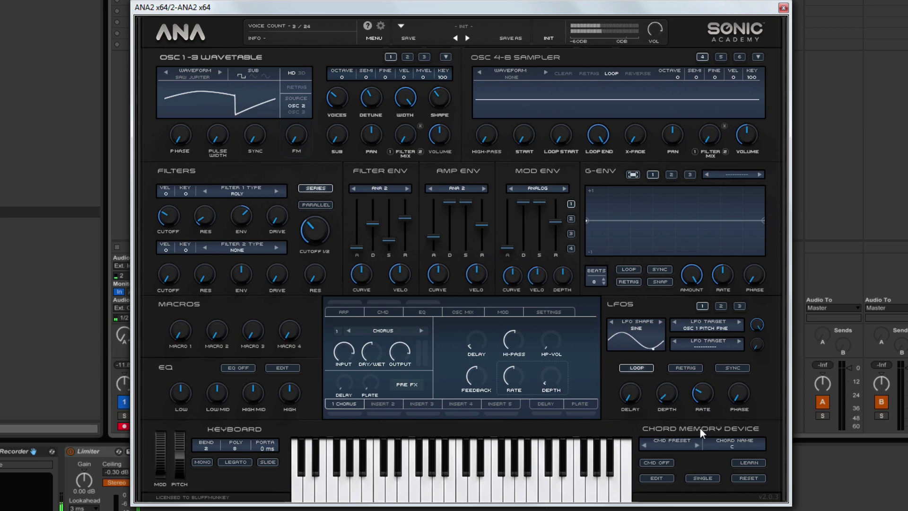
{"action": "left_click", "coordinate": [697, 397]}
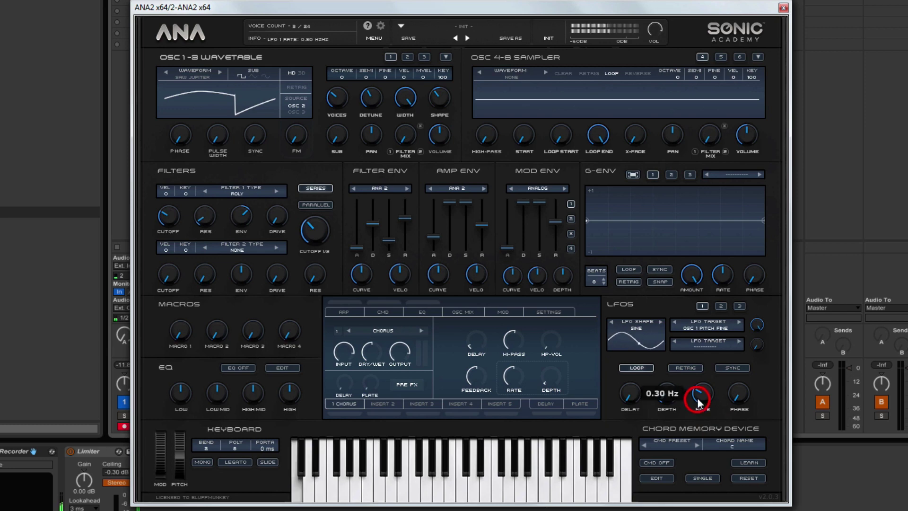
{"action": "left_click", "coordinate": [502, 312]}
{"action": "left_click_drag", "start_coordinate": [653, 212], "coordinate": [642, 211]}
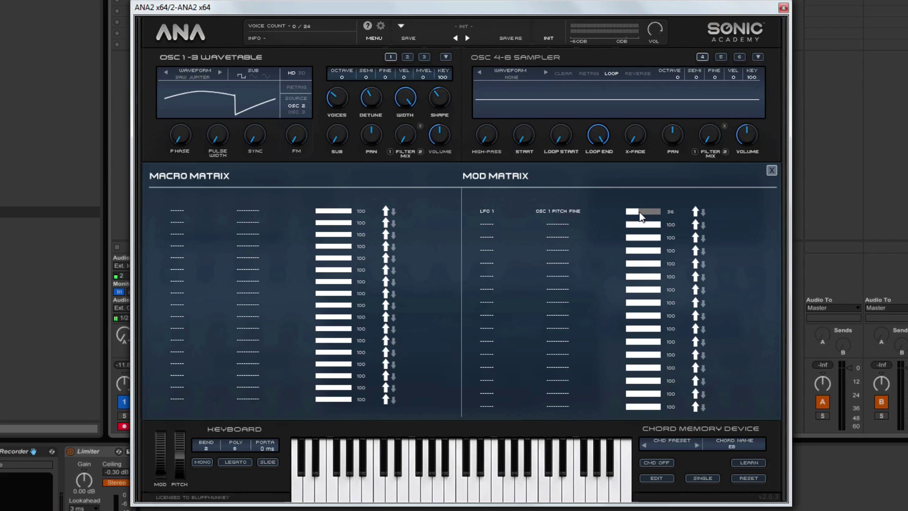
Close the modulation matrix and set the pitch-drift LFO rate to about 0.51 Hz.
{"action": "left_click", "coordinate": [772, 171]}
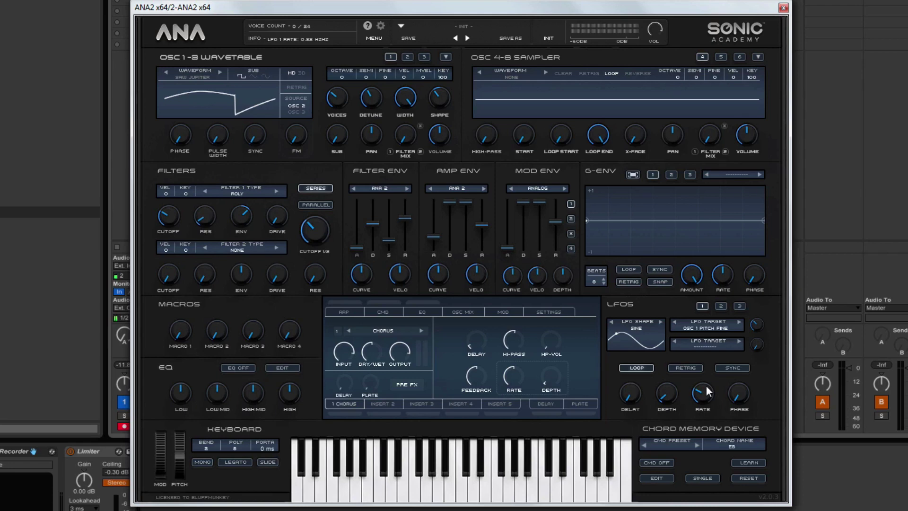
{"action": "left_click_drag", "start_coordinate": [705, 385], "coordinate": [701, 388]}
Make Send 1 a Ping-Pong delay synced to division 3, hi-pass near 22.76 Hz, low-pass adjusted.
{"action": "left_click", "coordinate": [537, 401]}
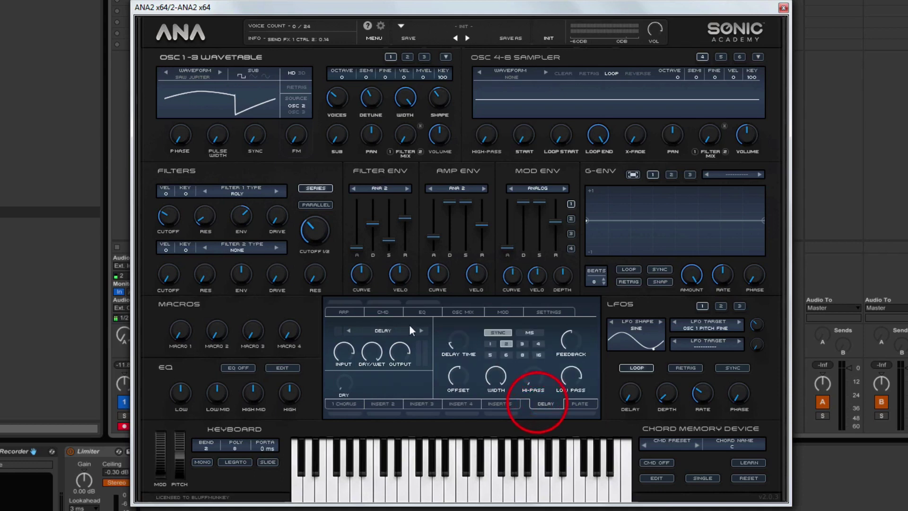
{"action": "left_click", "coordinate": [379, 327]}
{"action": "mouse_move", "coordinate": [399, 357]}
{"action": "left_click", "coordinate": [490, 368]}
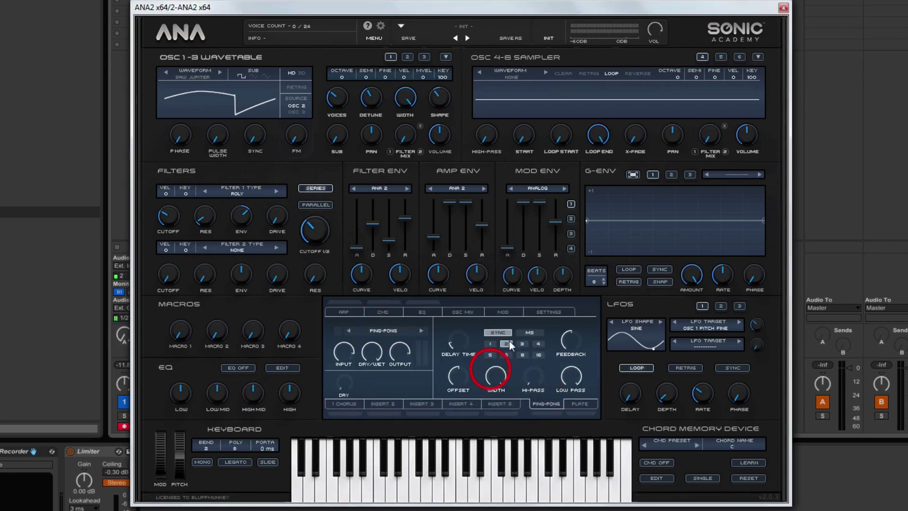
{"action": "left_click", "coordinate": [522, 343]}
{"action": "left_click_drag", "start_coordinate": [533, 376], "coordinate": [572, 375]}
{"action": "left_click", "coordinate": [547, 410]}
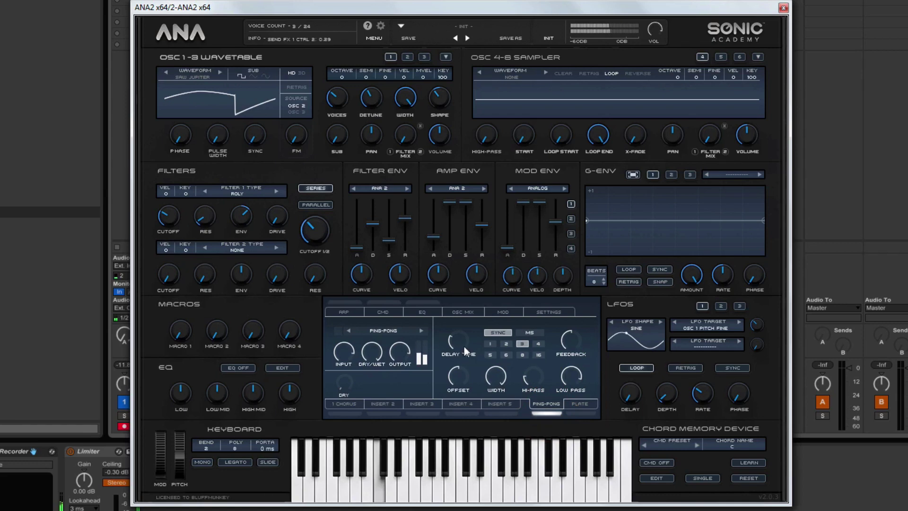
Replace the first insert's chorus with a Phaser and switch it on.
{"action": "left_click", "coordinate": [344, 403]}
{"action": "left_click", "coordinate": [379, 330]}
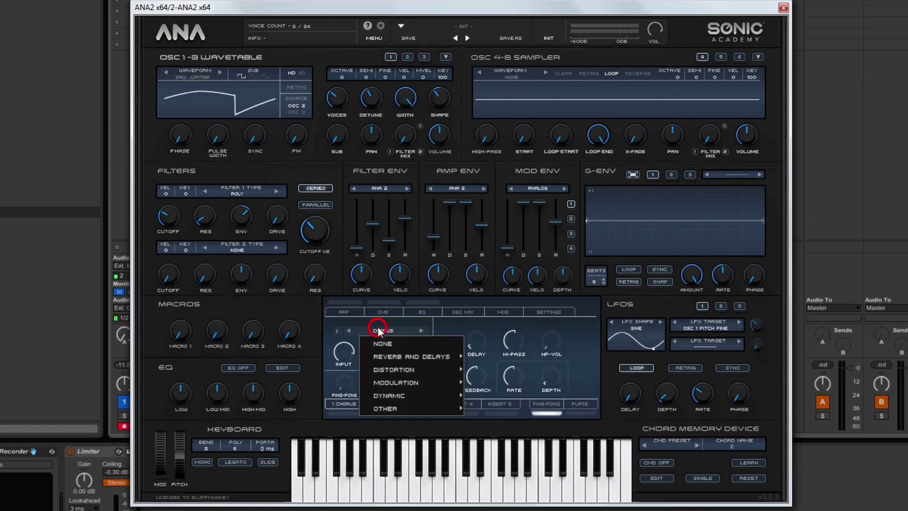
{"action": "mouse_move", "coordinate": [407, 381]}
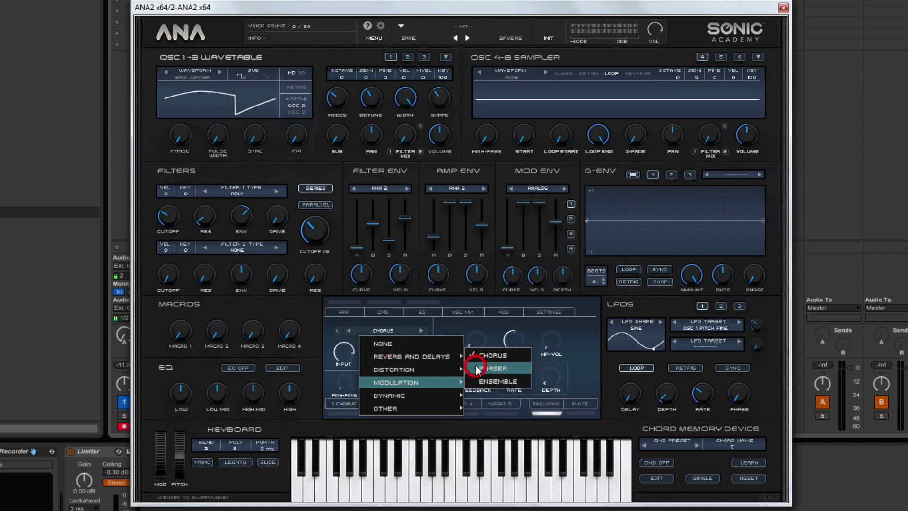
{"action": "left_click", "coordinate": [477, 367]}
{"action": "left_click", "coordinate": [345, 412]}
Set phaser rate 0.03 Hz, frequency 936.57 Hz, mix 32.40%, and raise the ping-pong send.
{"action": "left_click", "coordinate": [477, 377]}
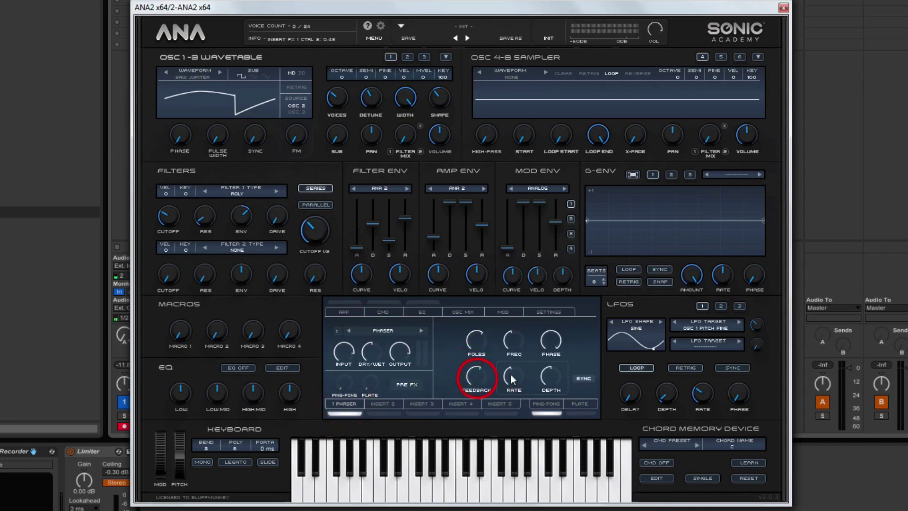
{"action": "left_click_drag", "start_coordinate": [510, 373], "coordinate": [505, 418]}
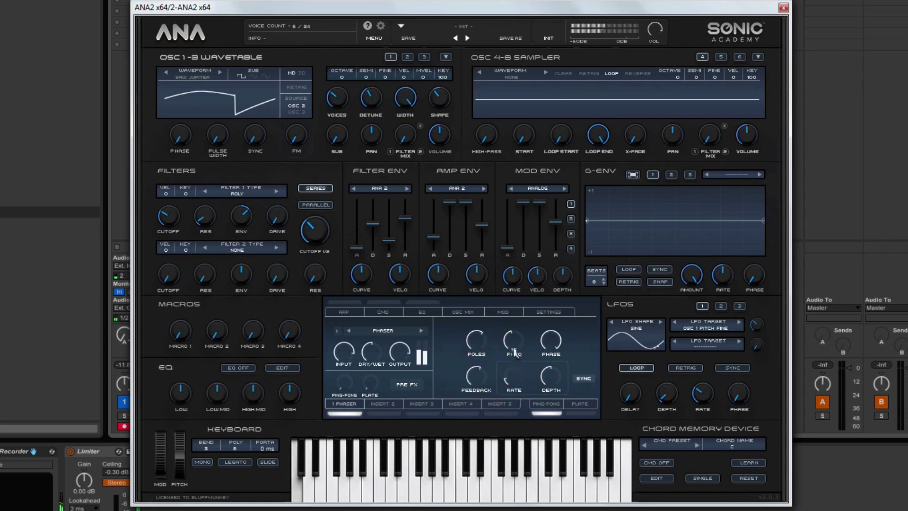
{"action": "left_click_drag", "start_coordinate": [512, 339], "coordinate": [512, 339]}
{"action": "left_click_drag", "start_coordinate": [373, 351], "coordinate": [375, 410]}
{"action": "left_click_drag", "start_coordinate": [344, 384], "coordinate": [348, 332]}
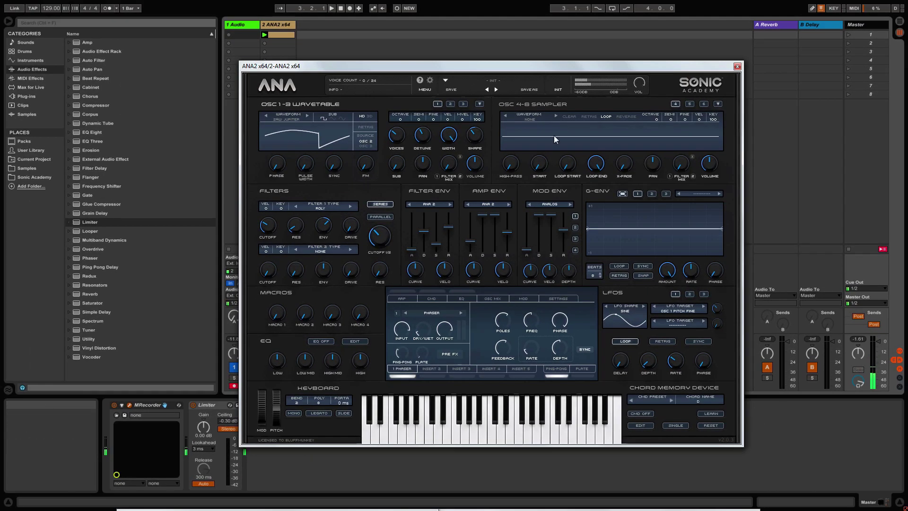
Select the ANA2 chord clip, close the synth window, play from bar 1, and show the ANA2 device.
{"action": "left_click", "coordinate": [285, 34]}
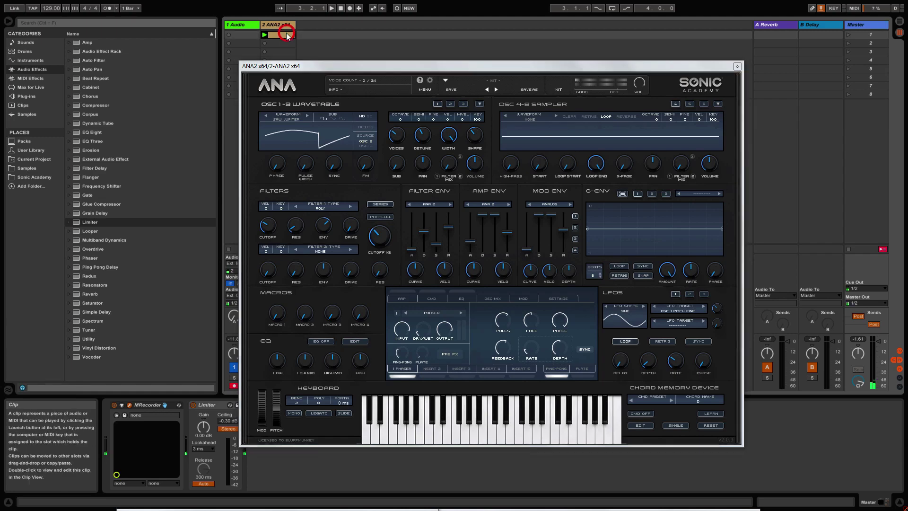
{"action": "left_click", "coordinate": [794, 491]}
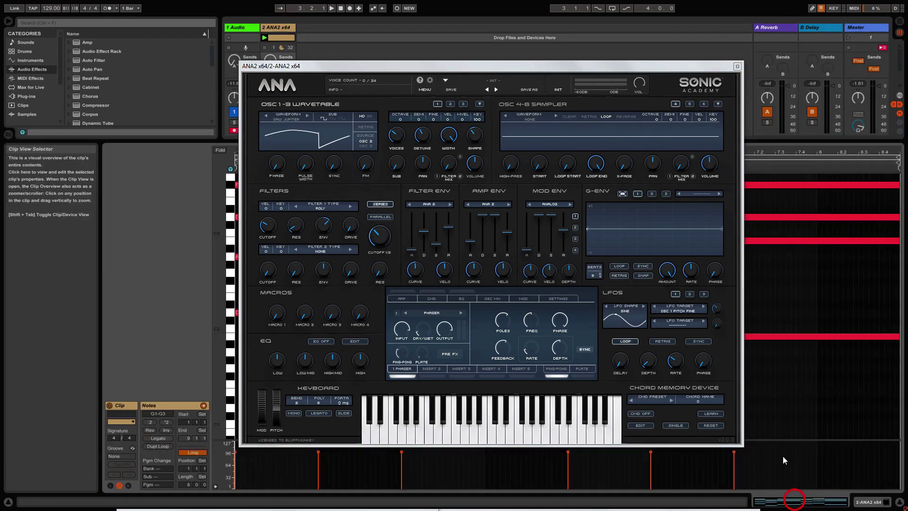
{"action": "left_click", "coordinate": [737, 67]}
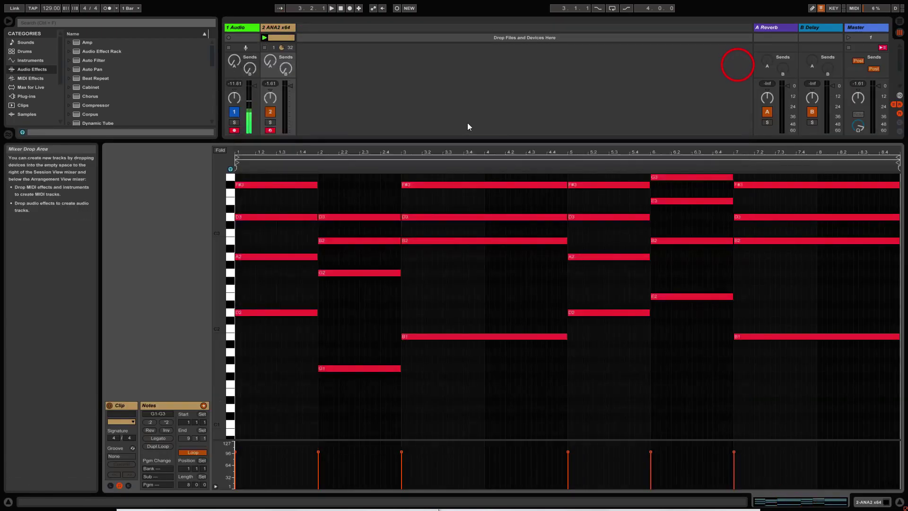
{"action": "left_click_drag", "start_coordinate": [468, 142], "coordinate": [467, 149]}
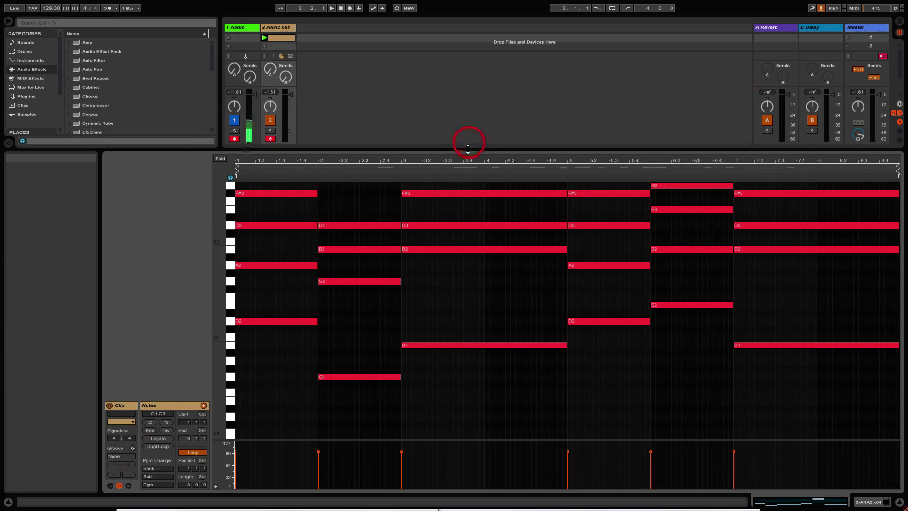
{"action": "left_click", "coordinate": [264, 36]}
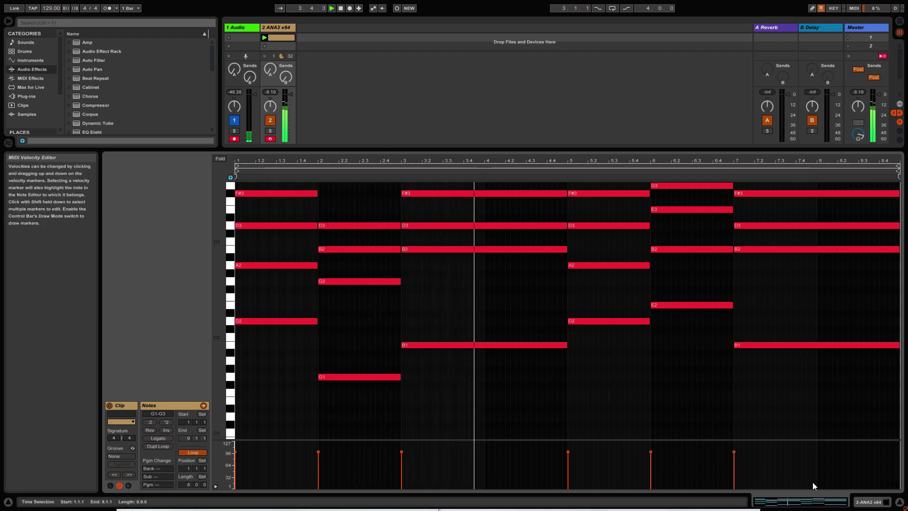
{"action": "left_click", "coordinate": [868, 502]}
Reopen the ANA2 window, set amp attack to 9 ms and the pitch-drift LFO to about 0.38 Hz.
{"action": "left_click", "coordinate": [128, 405]}
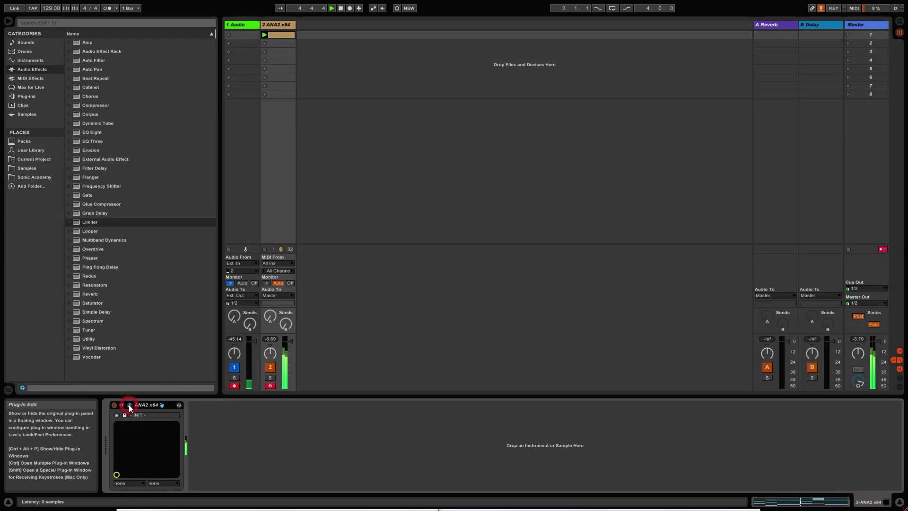
{"action": "left_click_drag", "start_coordinate": [453, 55], "coordinate": [477, 47]}
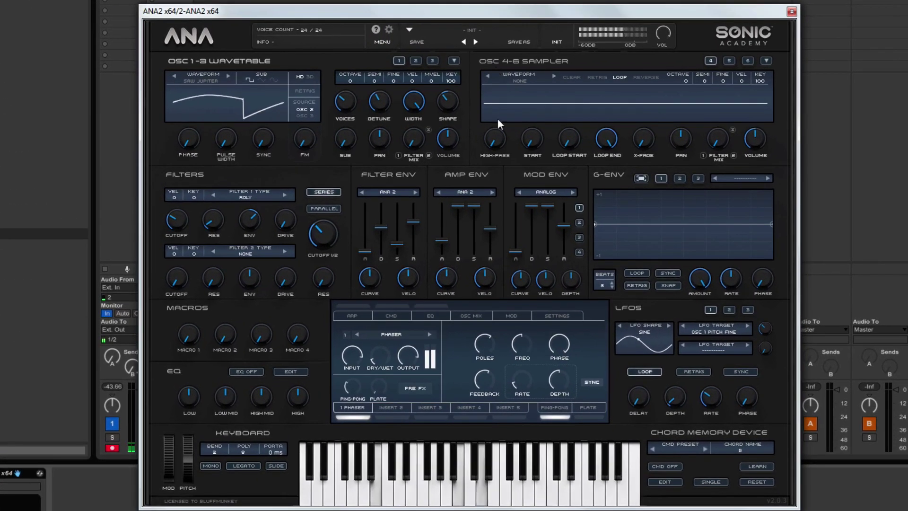
{"action": "left_click_drag", "start_coordinate": [440, 239], "coordinate": [442, 236]}
{"action": "left_click_drag", "start_coordinate": [716, 398], "coordinate": [714, 400]}
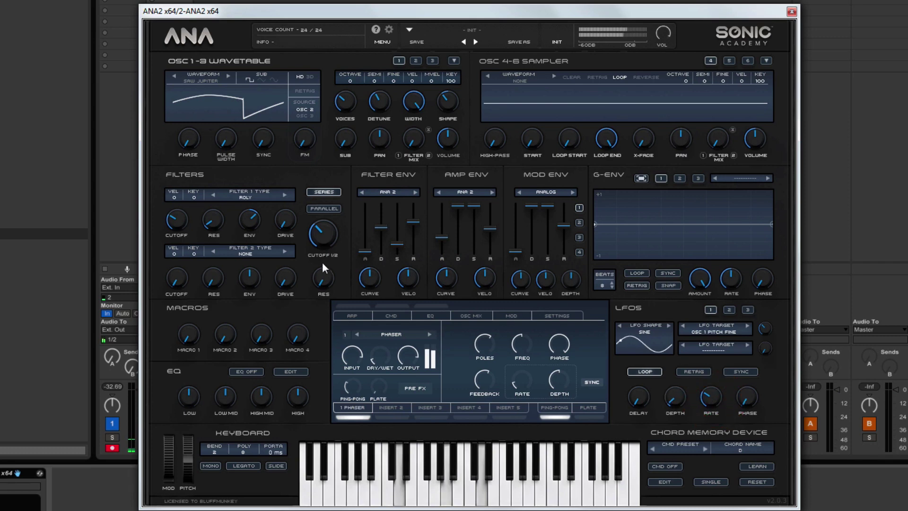
Tweak the ping-pong hi-pass, lower filter 1 cutoff, and bring master cutoff to 36.23 Hz.
{"action": "left_click", "coordinate": [547, 406]}
{"action": "left_click_drag", "start_coordinate": [542, 383], "coordinate": [545, 382]}
{"action": "mouse_move", "coordinate": [575, 379]}
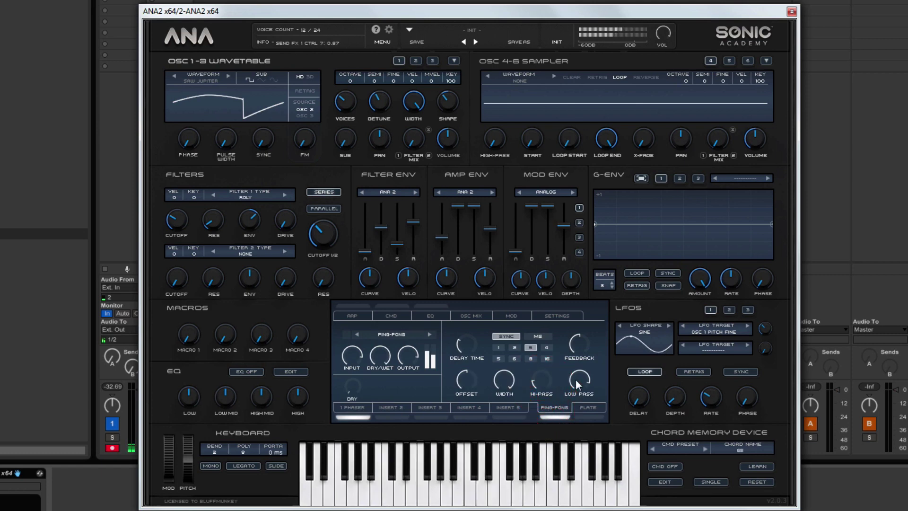
{"action": "left_click_drag", "start_coordinate": [320, 249], "coordinate": [328, 243]}
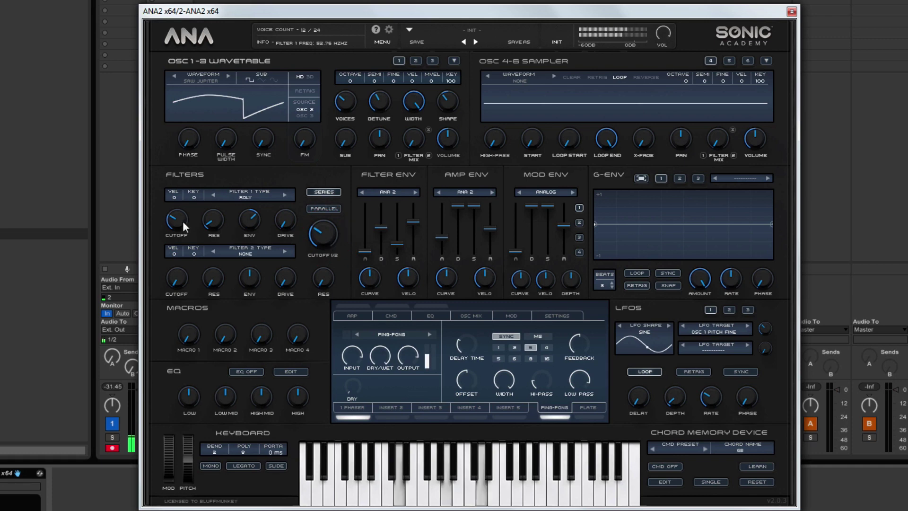
{"action": "left_click_drag", "start_coordinate": [183, 220], "coordinate": [182, 227]}
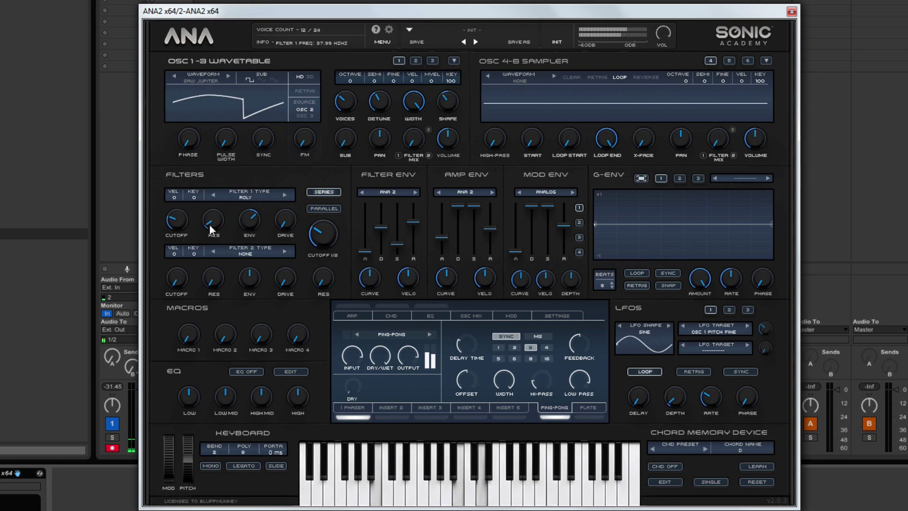
{"action": "left_click_drag", "start_coordinate": [319, 232], "coordinate": [320, 232]}
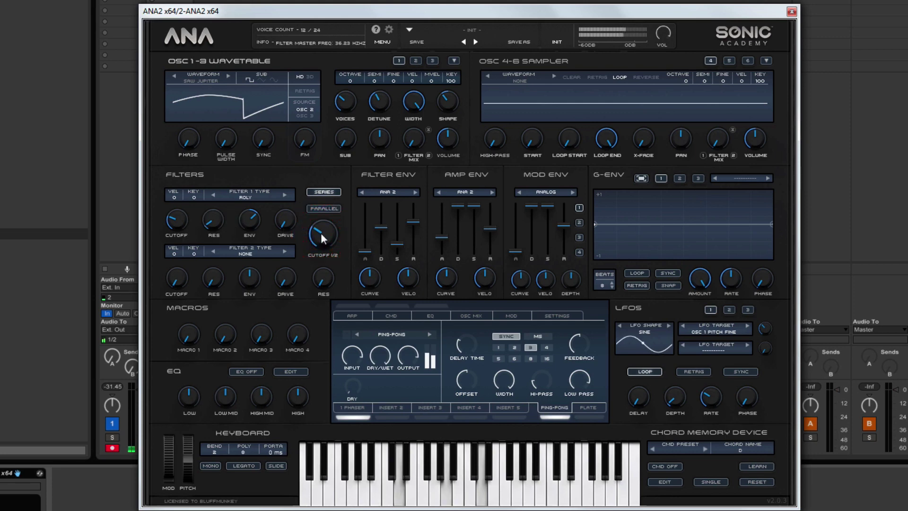